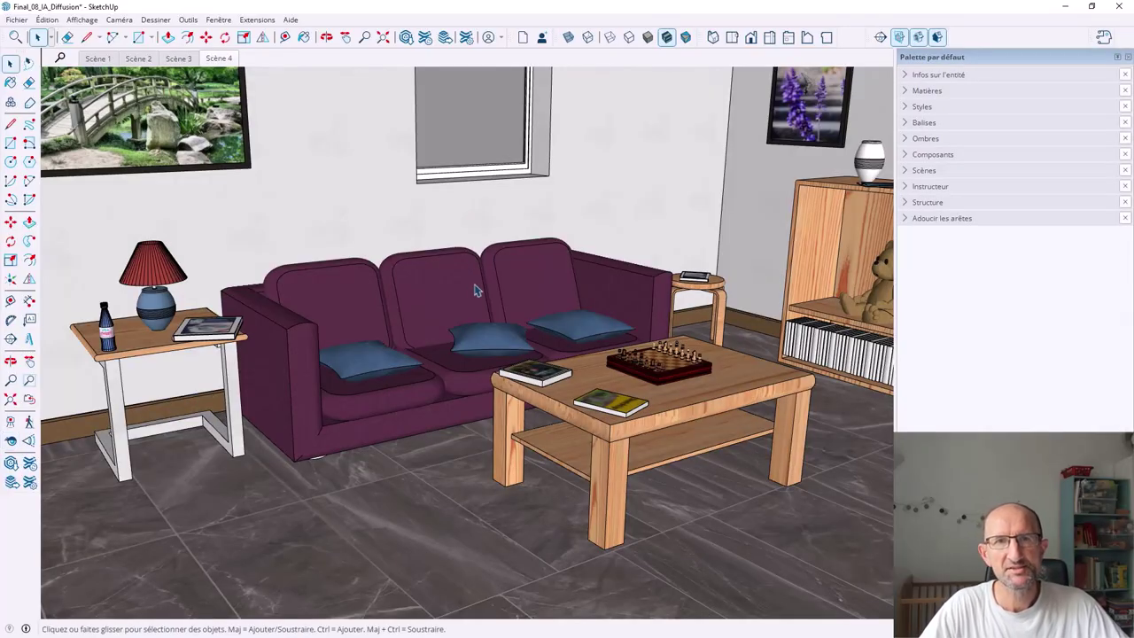
# Orbit, zoom and pan the living-room view to a new angle.
pyautogui.moveTo(538, 249); pyautogui.dragTo(481, 296, button='middle')
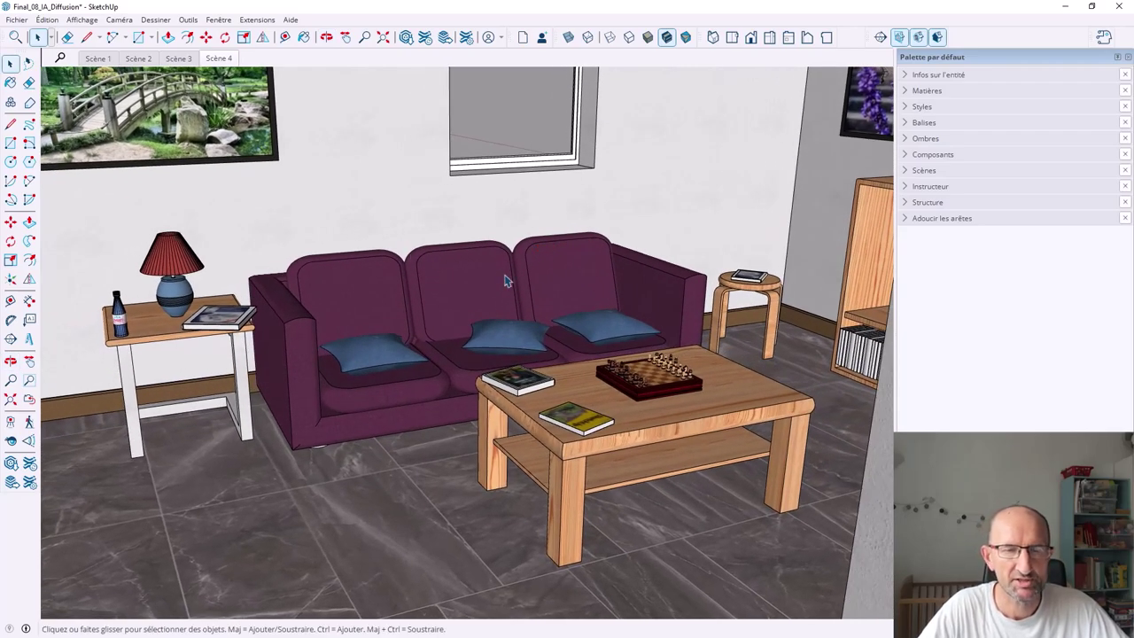
pyautogui.scroll(-2, 505, 280)
pyautogui.scroll(2, 504, 280)
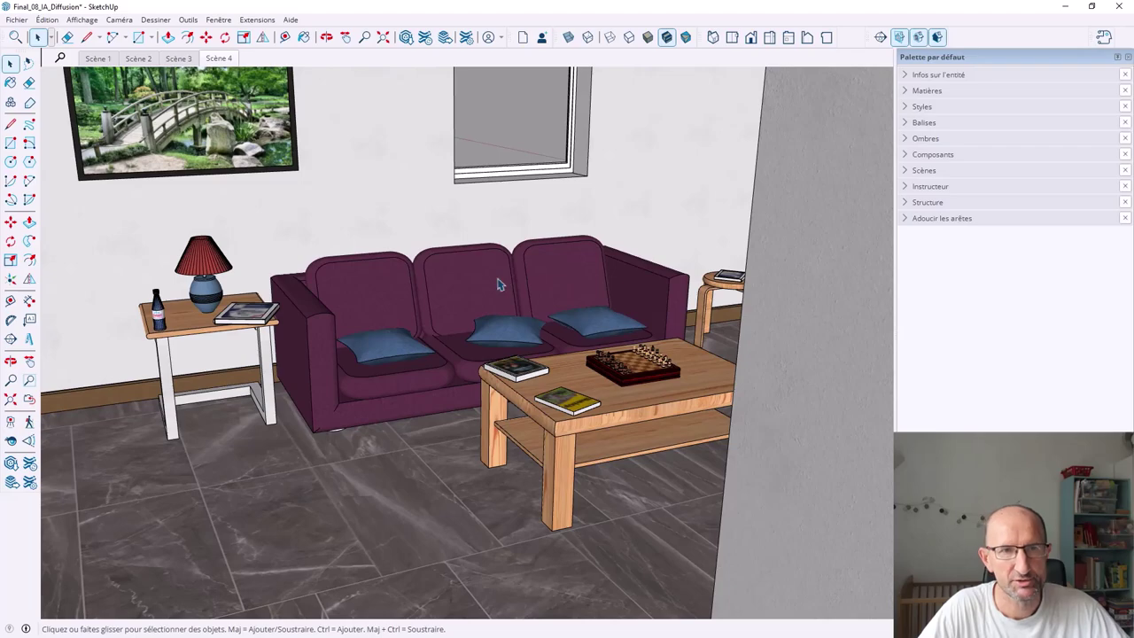
pyautogui.moveTo(487, 283)
pyautogui.keyDown('shift'); pyautogui.mouseDown(button='middle')
pyautogui.moveTo(514, 266)
pyautogui.moveTo(544, 286)
pyautogui.mouseUp(button='middle'); pyautogui.keyUp('shift')
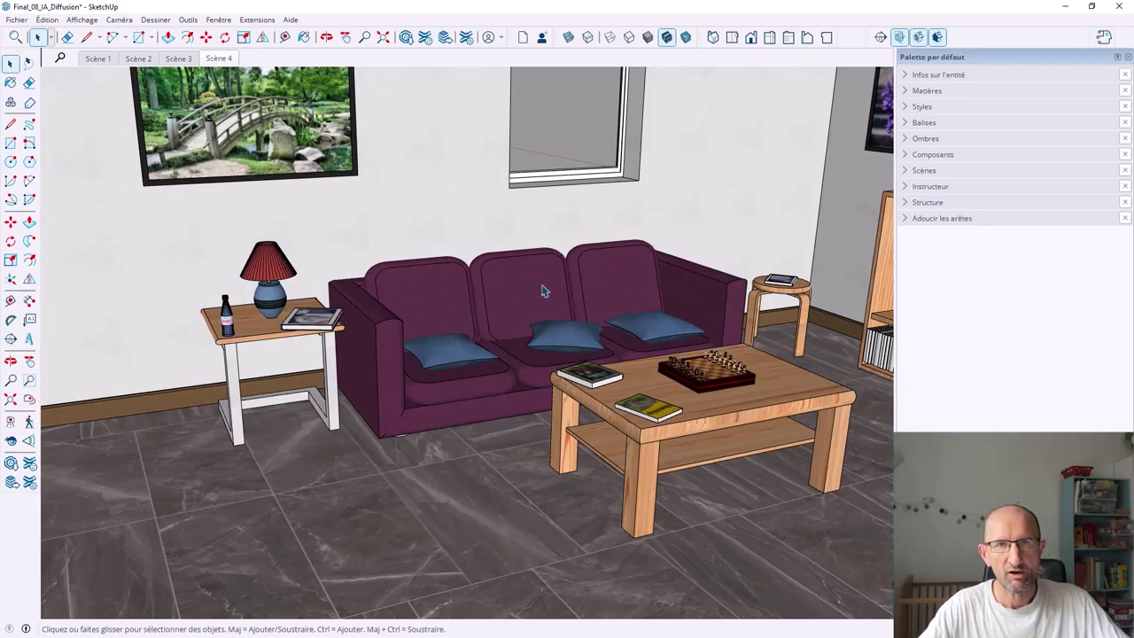
# Start signing in through the account menu's Connexion, then select the whole model.
pyautogui.click(501, 38)
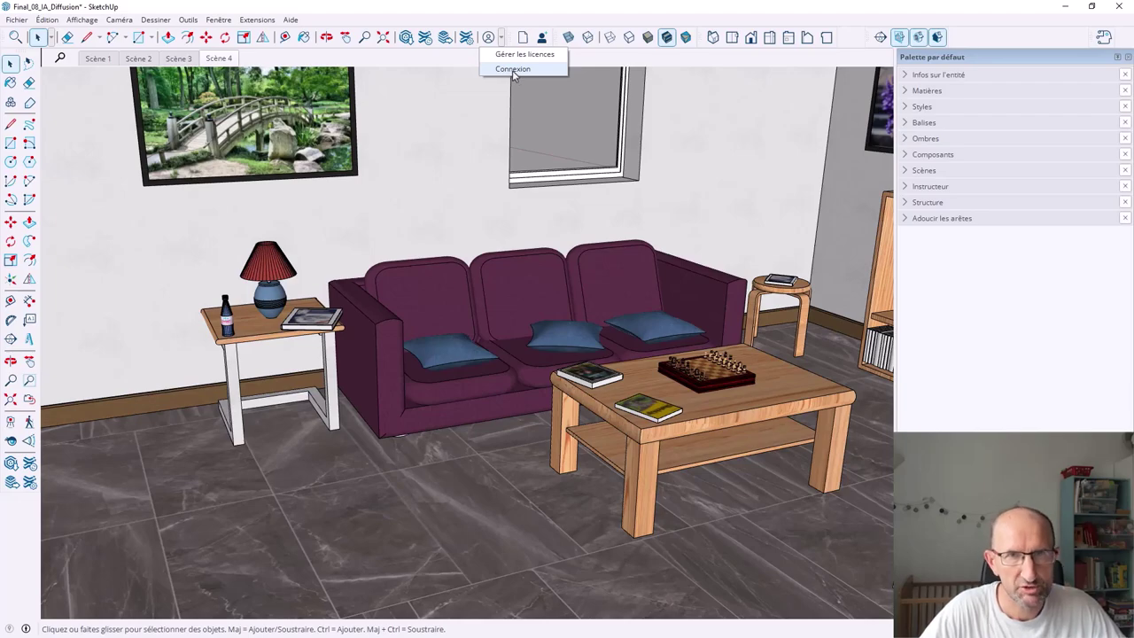
pyautogui.click(482, 94)
pyautogui.hotkey('ctrl', 'a')
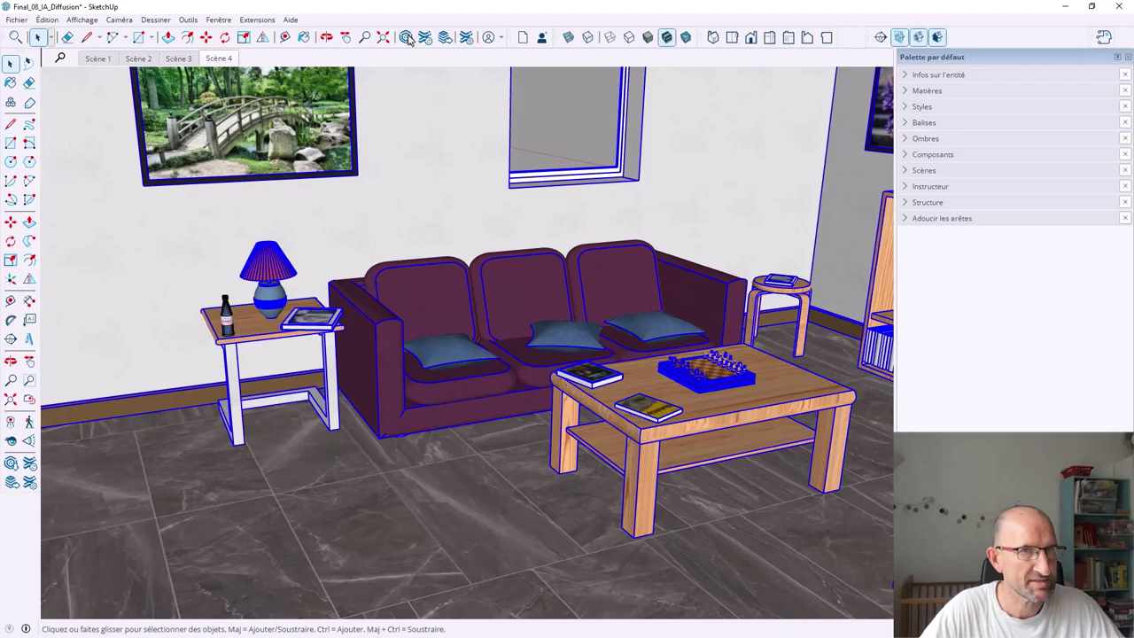
# Toggle the Premiers pas toolbar off and back on under Affichage > Barres d'outils.
pyautogui.click(187, 22)
pyautogui.moveTo(81, 19)
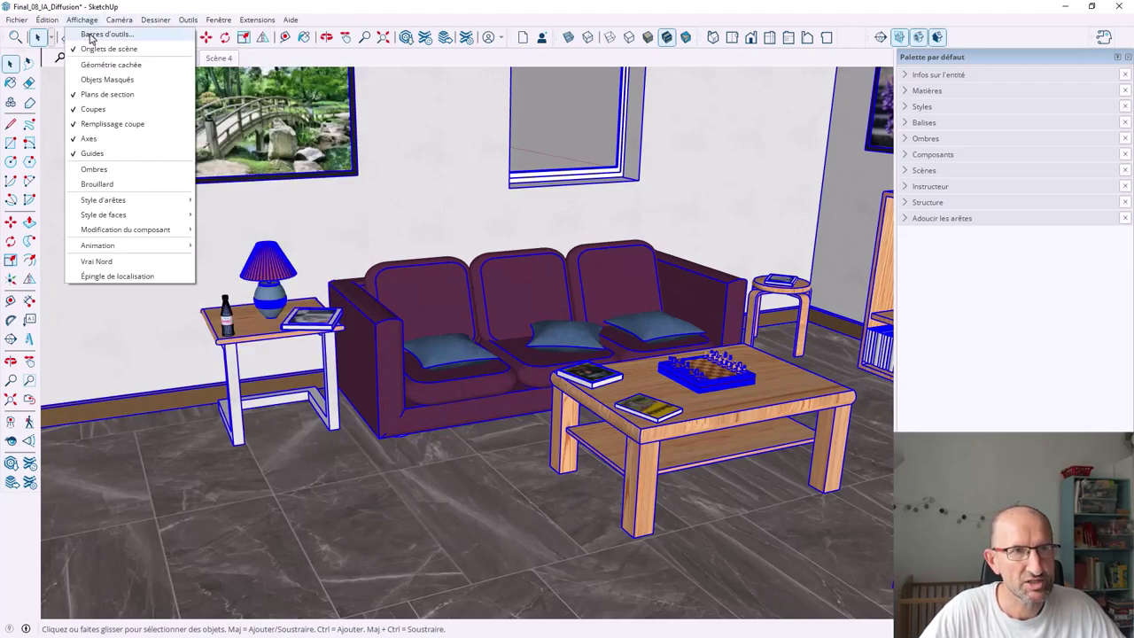
pyautogui.click(92, 35)
pyautogui.scroll(-3, 516, 337)
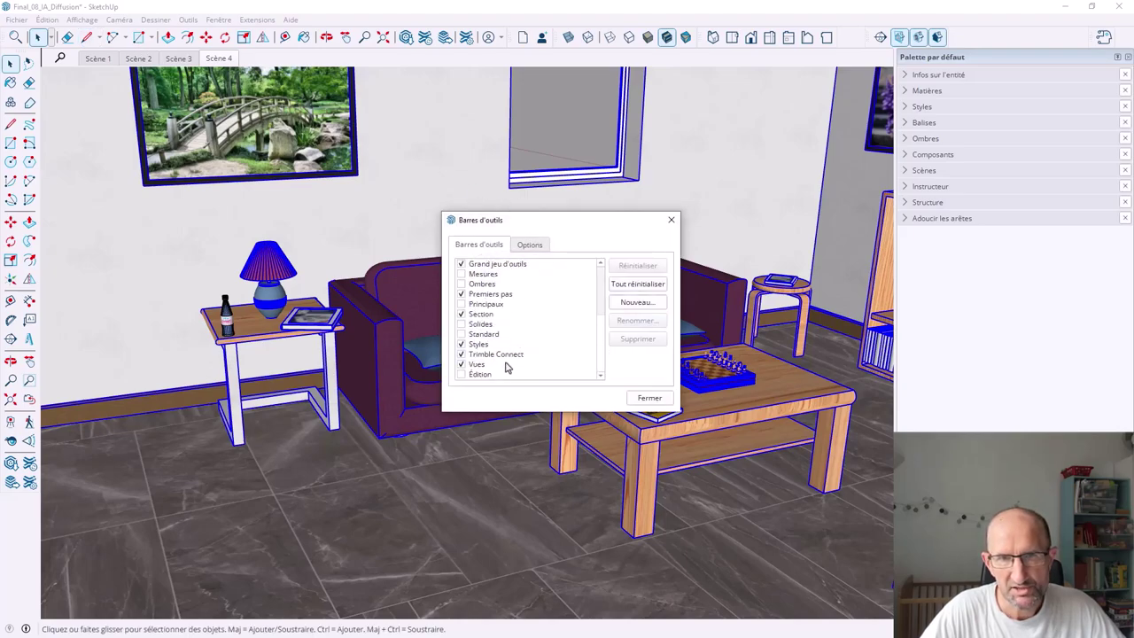
pyautogui.click(461, 294)
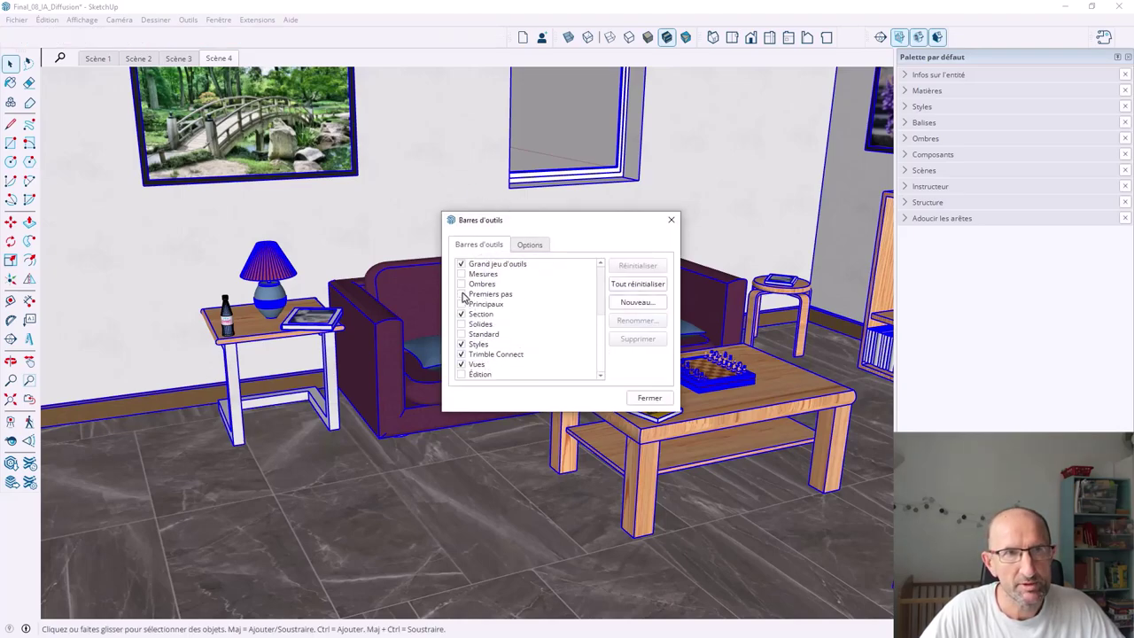
pyautogui.click(462, 294)
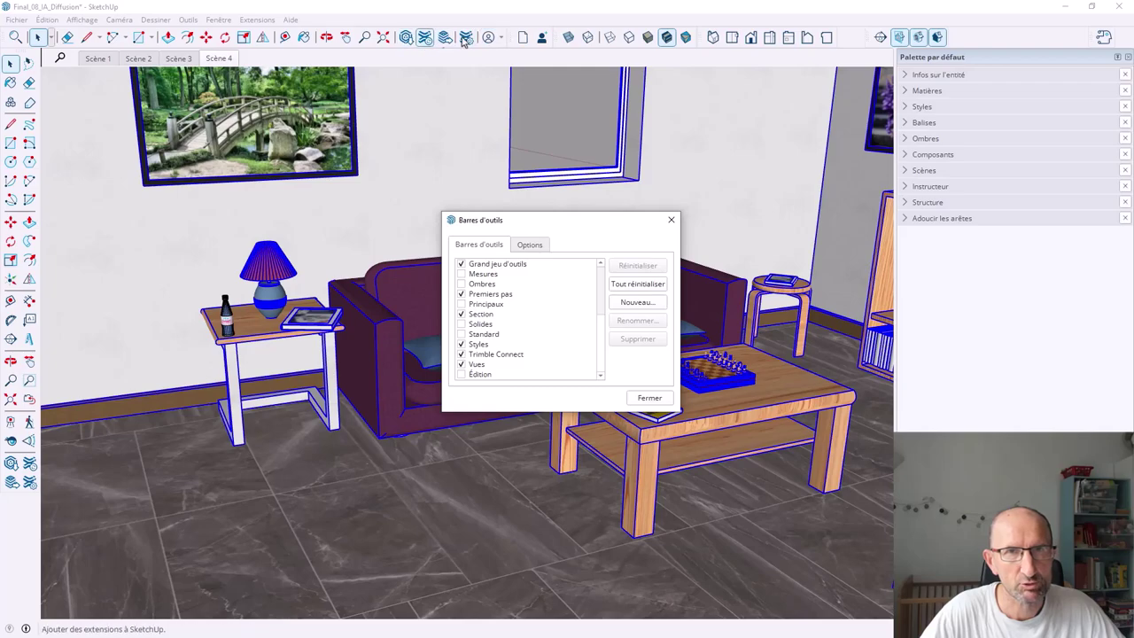
pyautogui.click(670, 220)
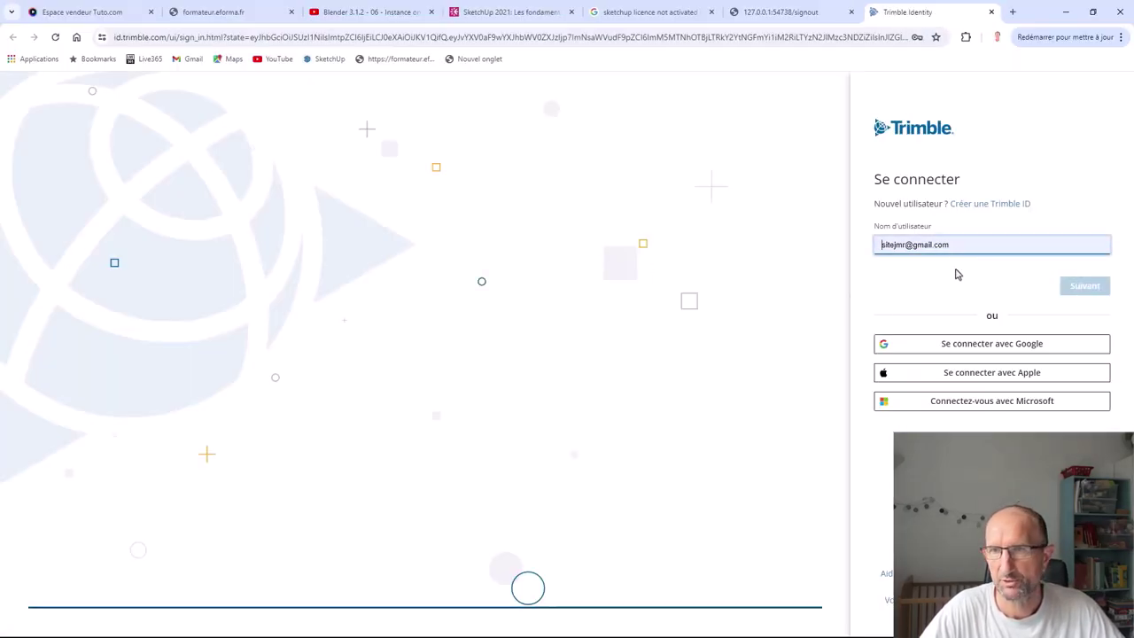
# Sign in to Trimble Identity using the saved account username and password.
pyautogui.click(959, 245)
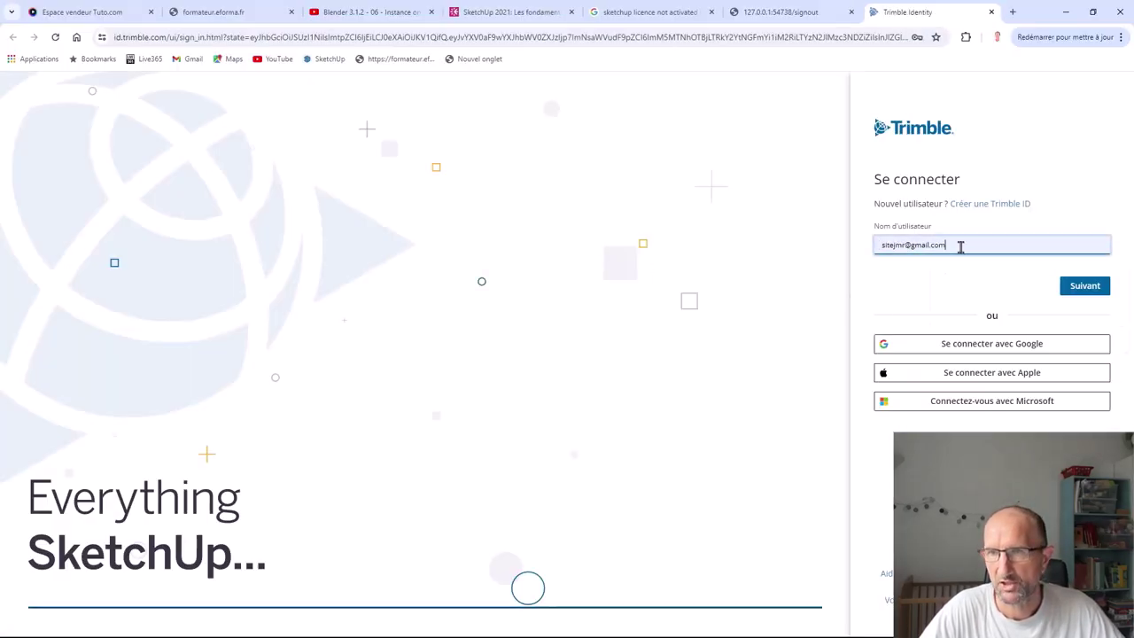
pyautogui.click(1083, 284)
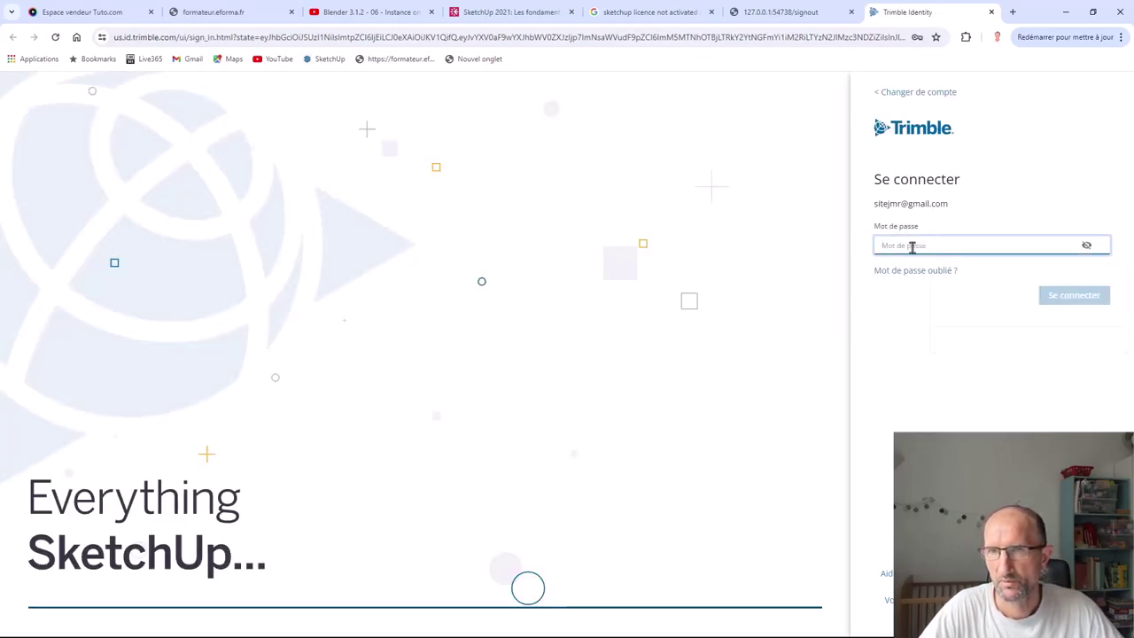
pyautogui.click(912, 247)
pyautogui.click(988, 277)
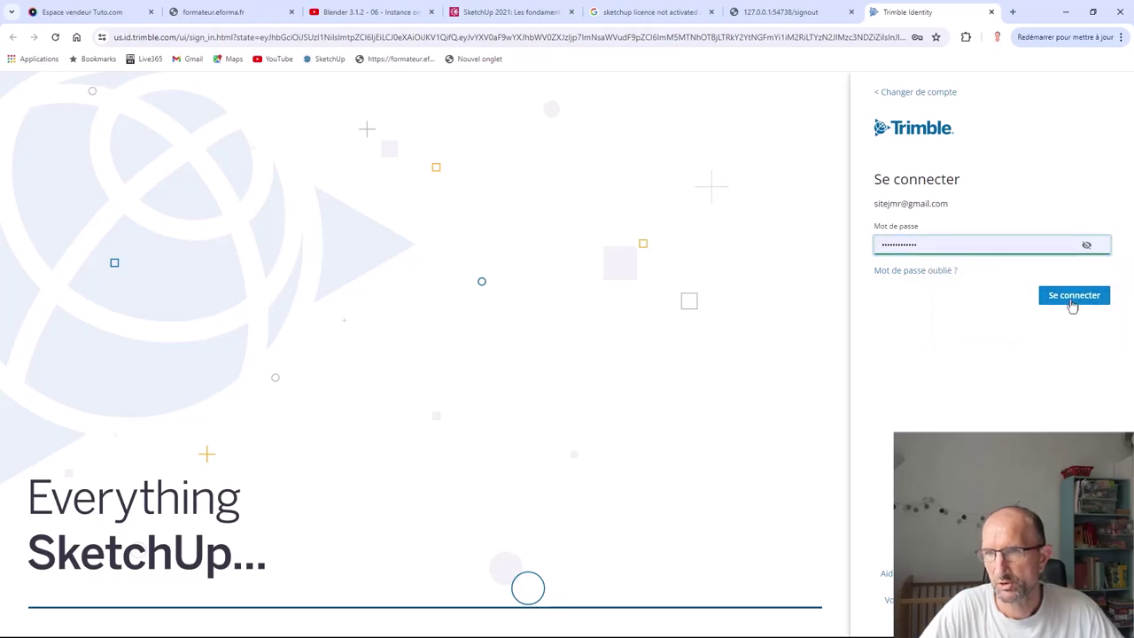
pyautogui.click(1072, 299)
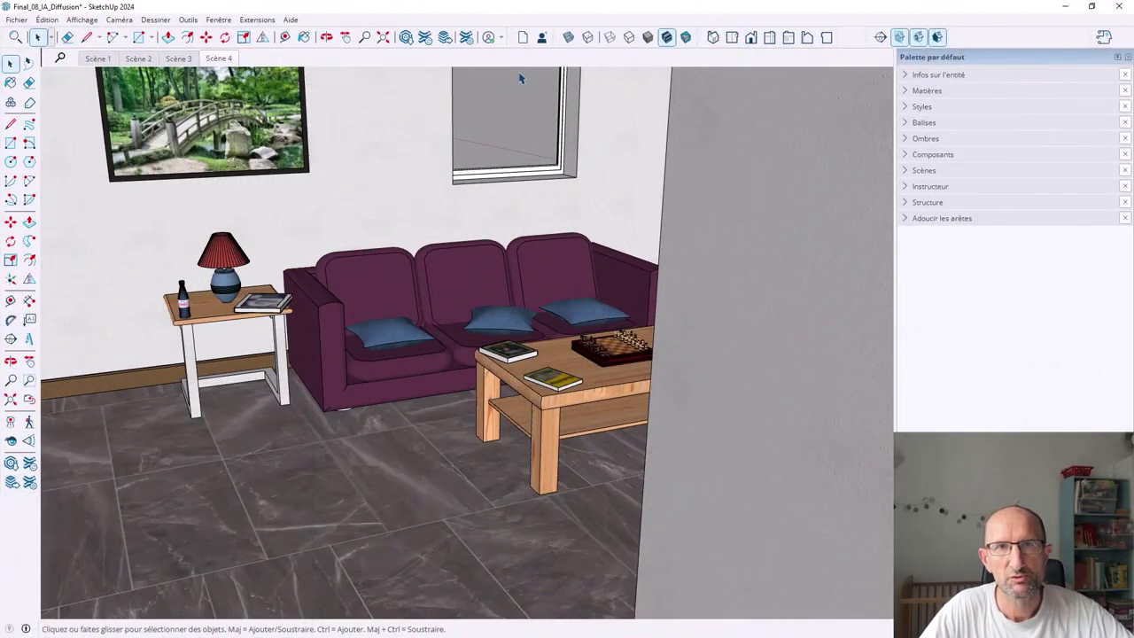
# Check both tabs in Gérer les licences to confirm the active Pro subscription, then open Gérer les abonnements.
pyautogui.click(502, 38)
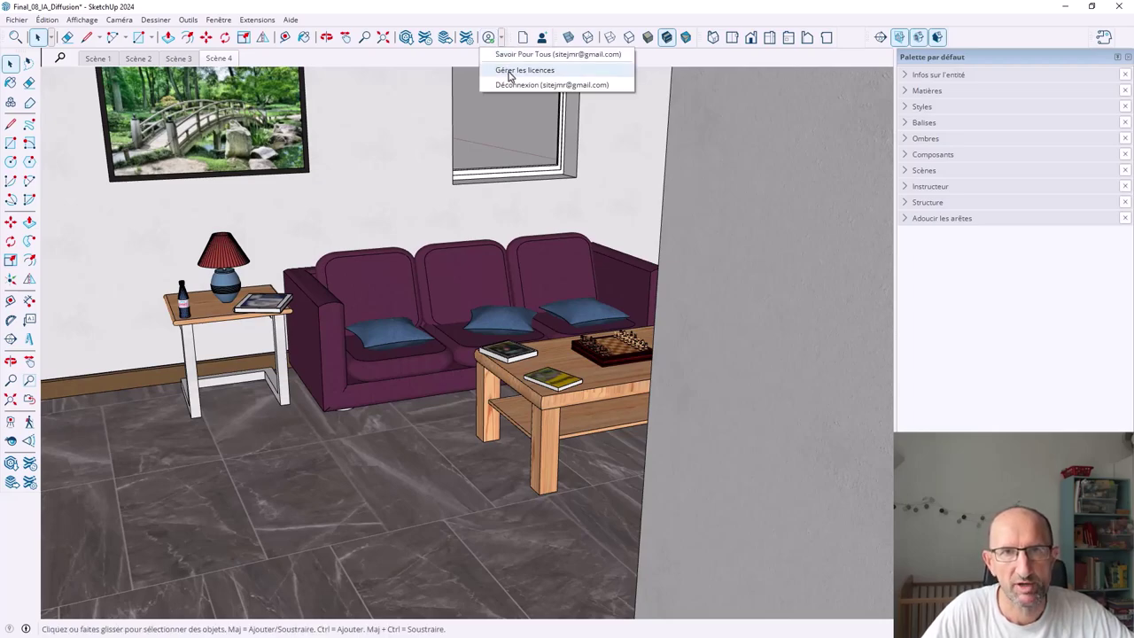
pyautogui.click(512, 71)
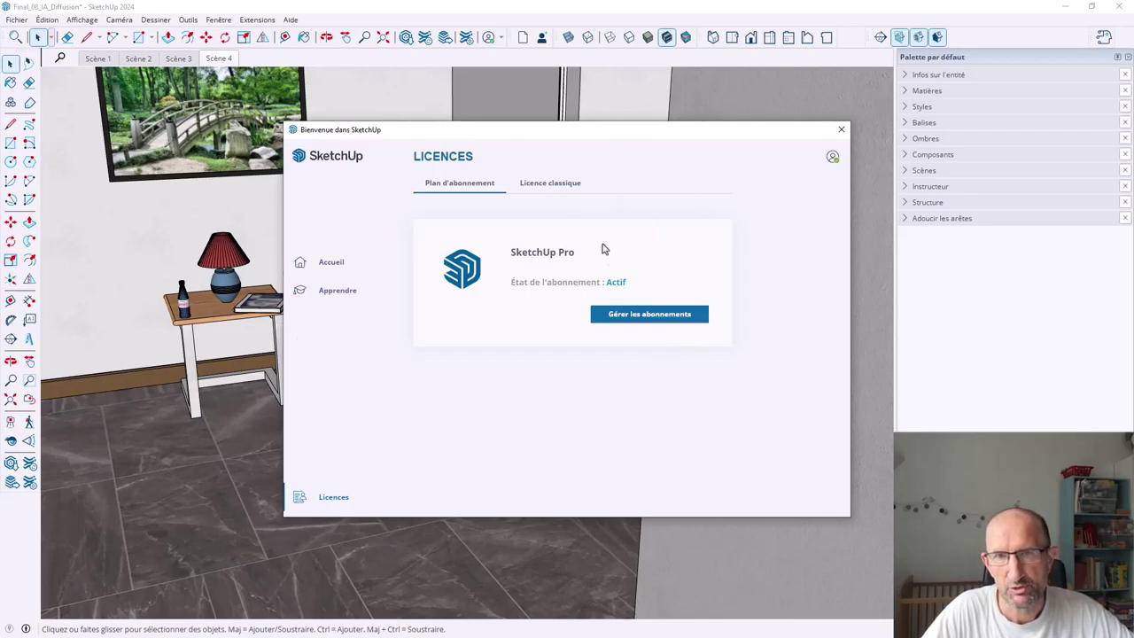
pyautogui.click(546, 191)
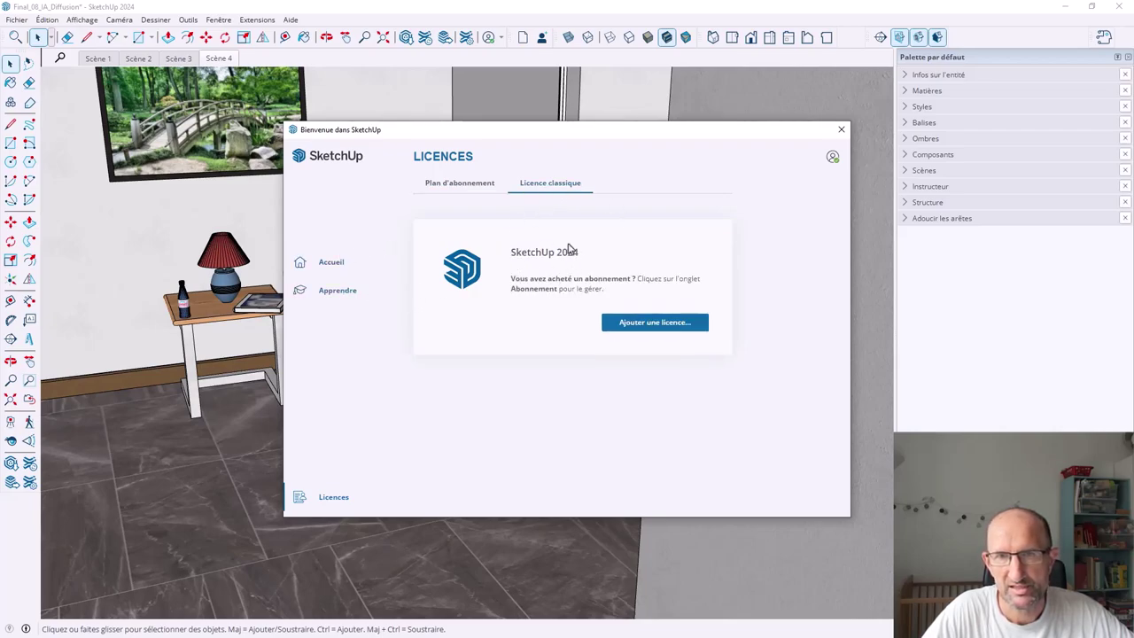
pyautogui.click(470, 192)
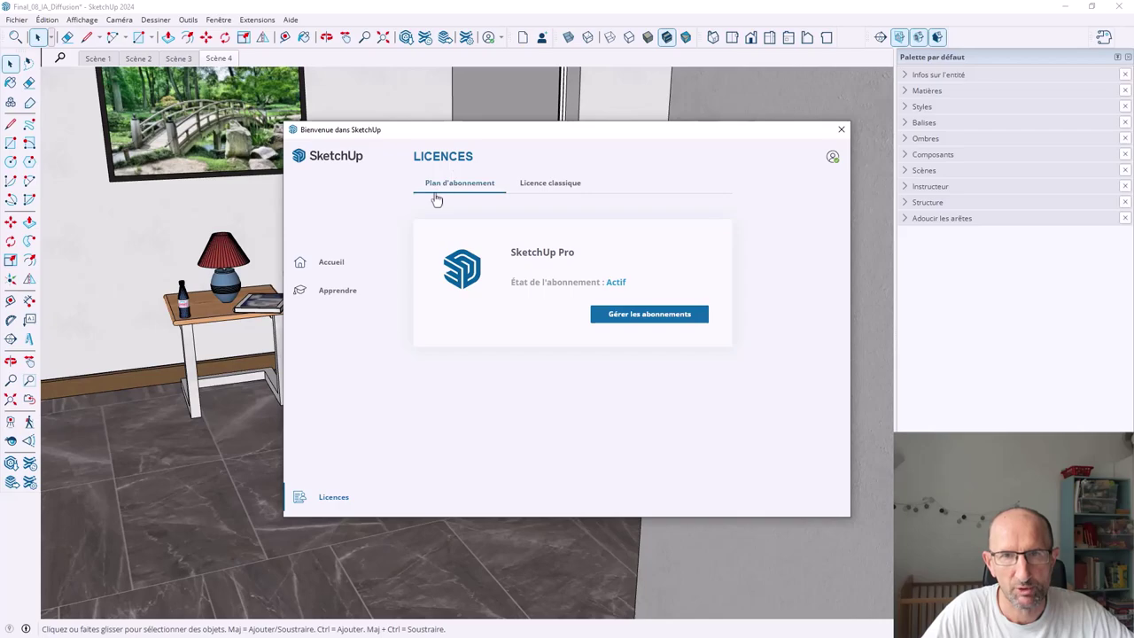
pyautogui.click(639, 322)
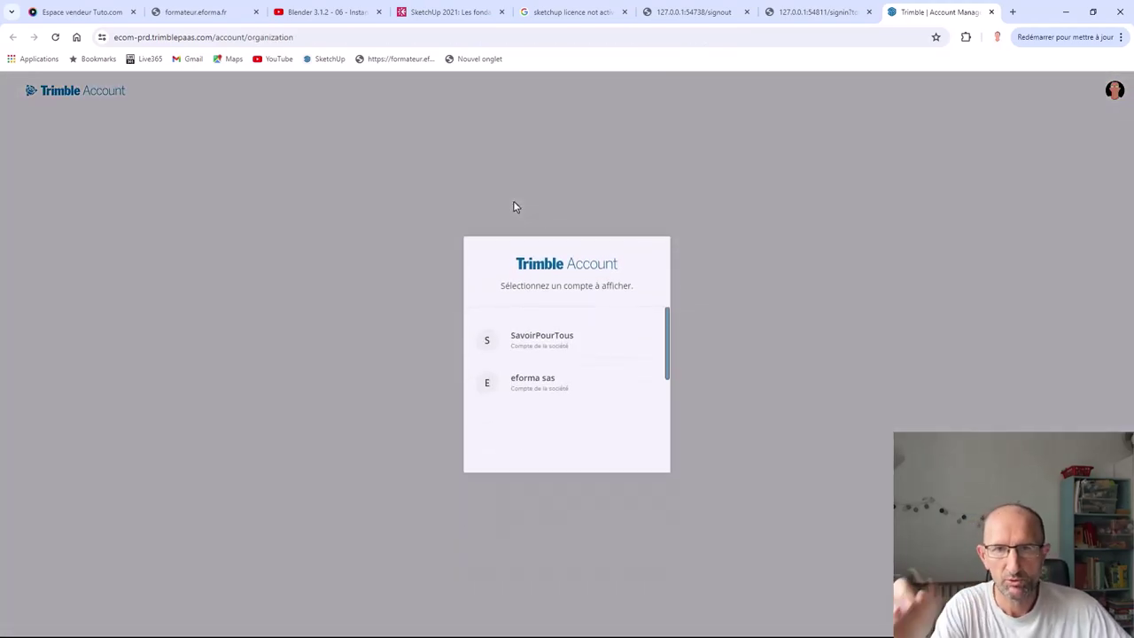
# Pick the company account and revoke all authorized devices for SketchUp Pro.
pyautogui.click(529, 343)
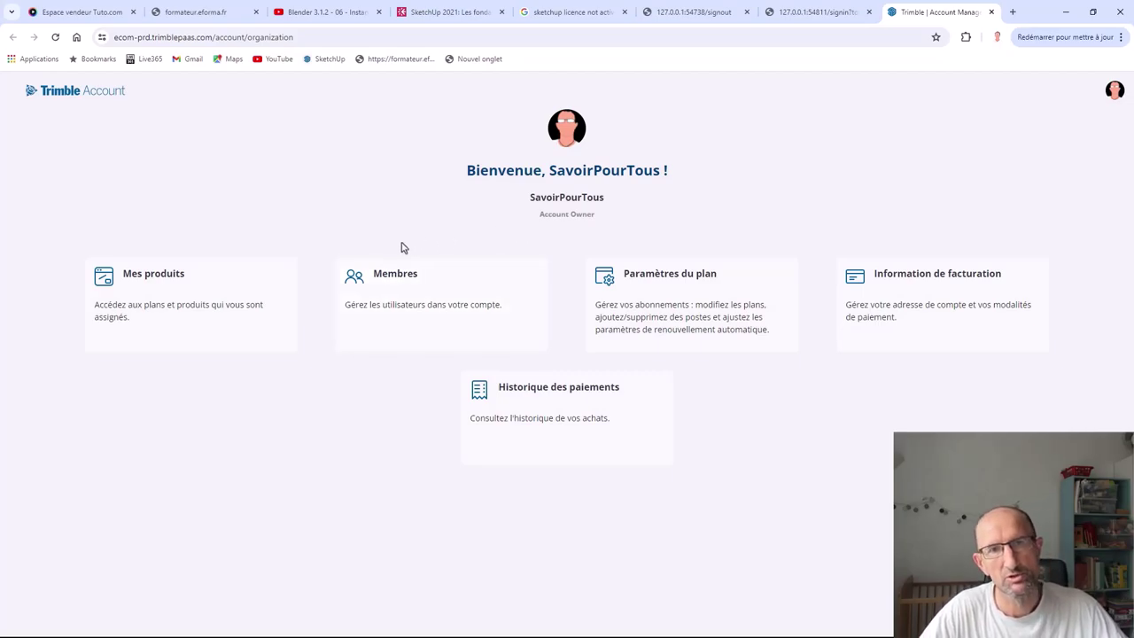
pyautogui.click(172, 281)
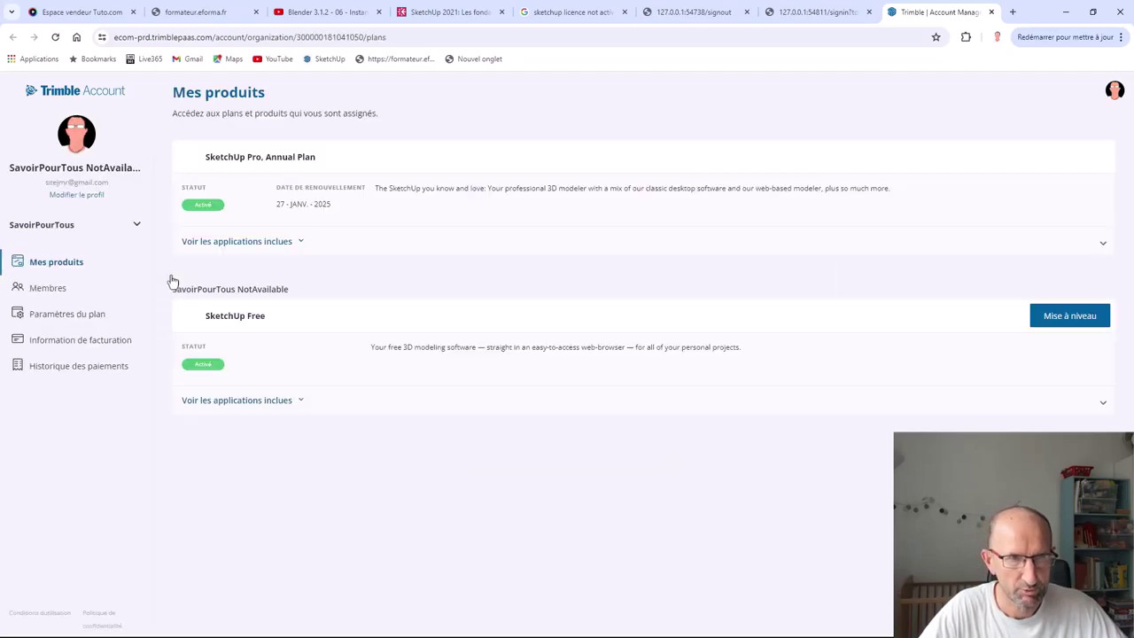
pyautogui.click(298, 245)
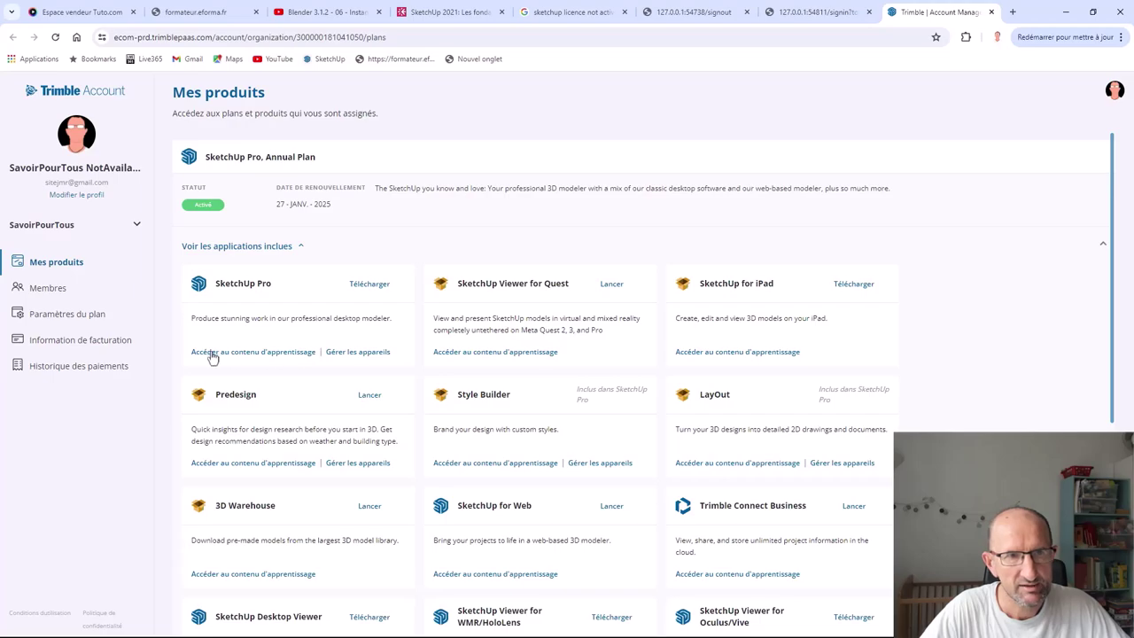
pyautogui.click(358, 355)
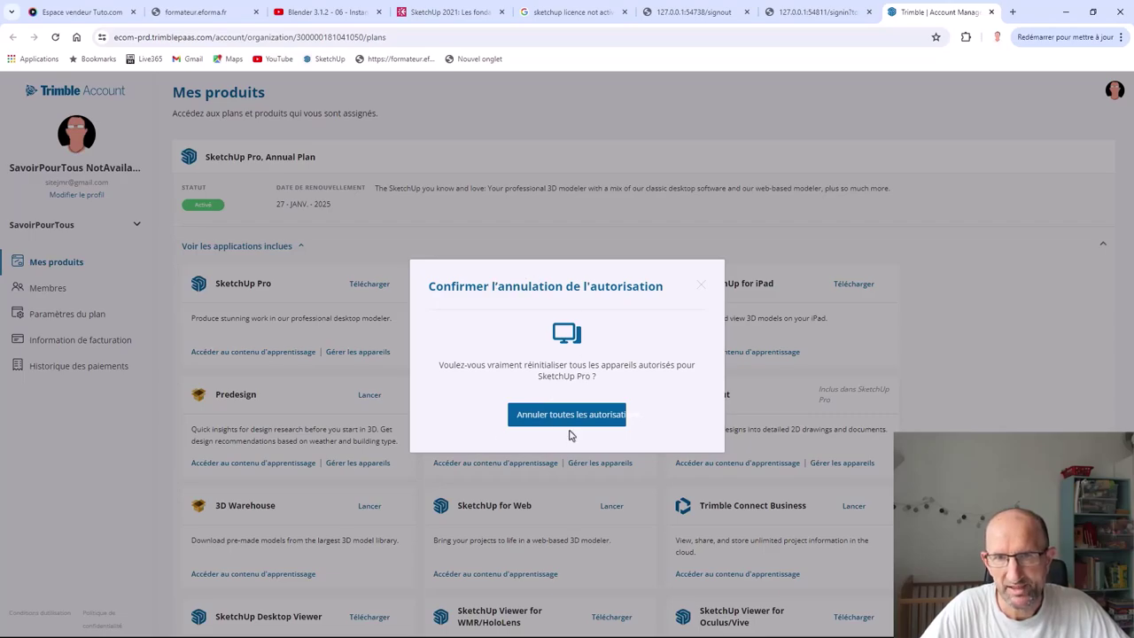
pyautogui.click(572, 416)
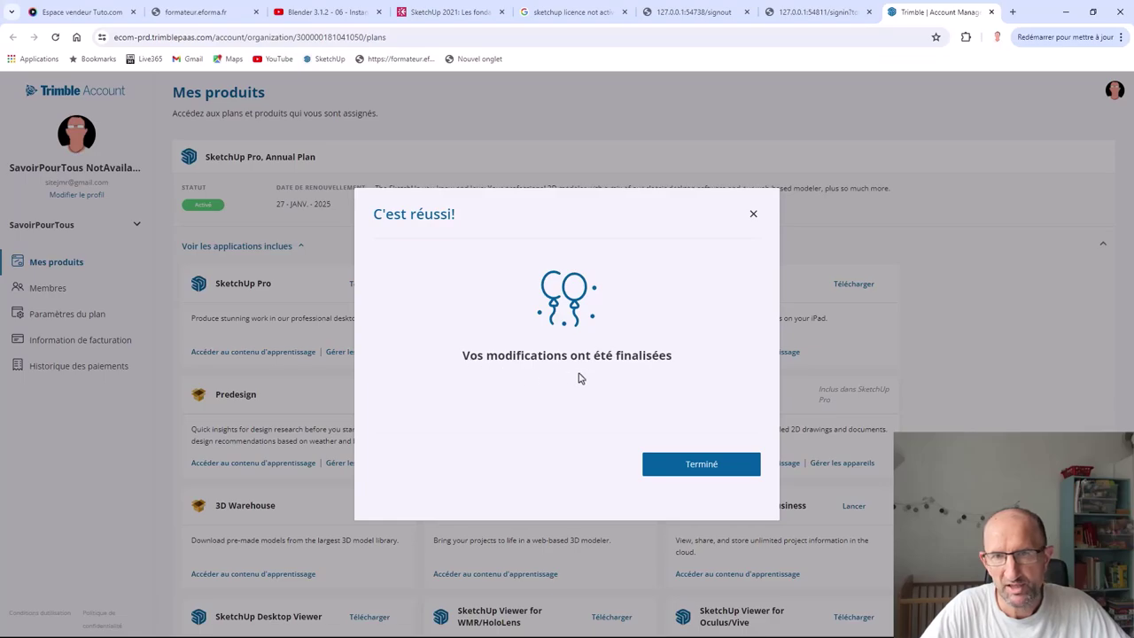
pyautogui.click(698, 470)
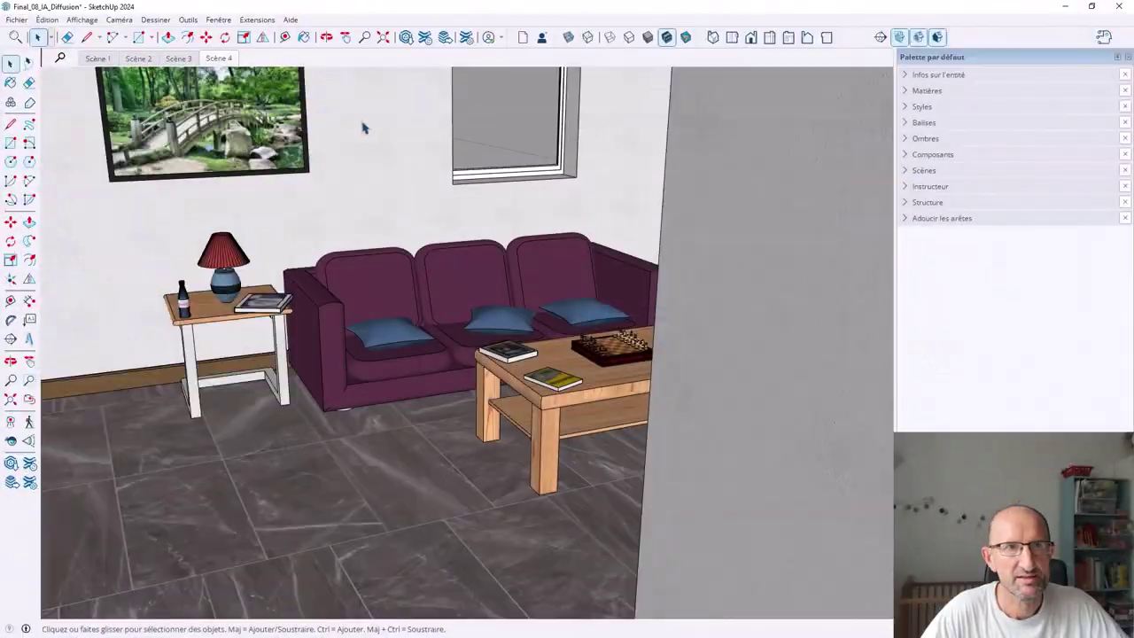
# Check the signed-in account, then orbit and zoom to a close-up of the purple sofa.
pyautogui.click(501, 39)
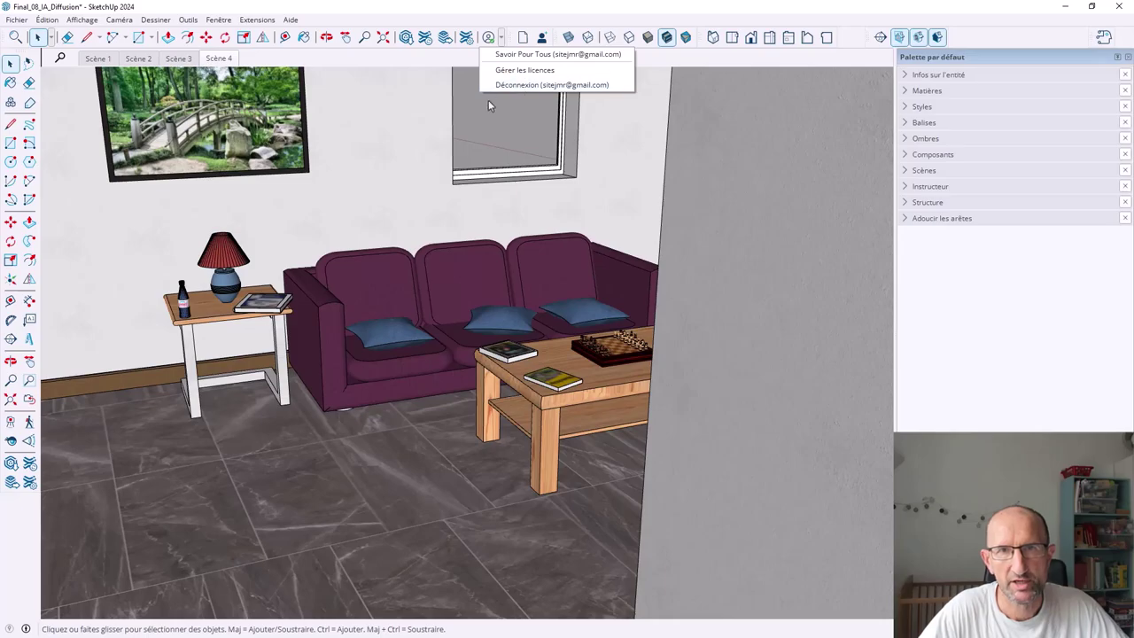
pyautogui.hotkey('ctrl', 'a')
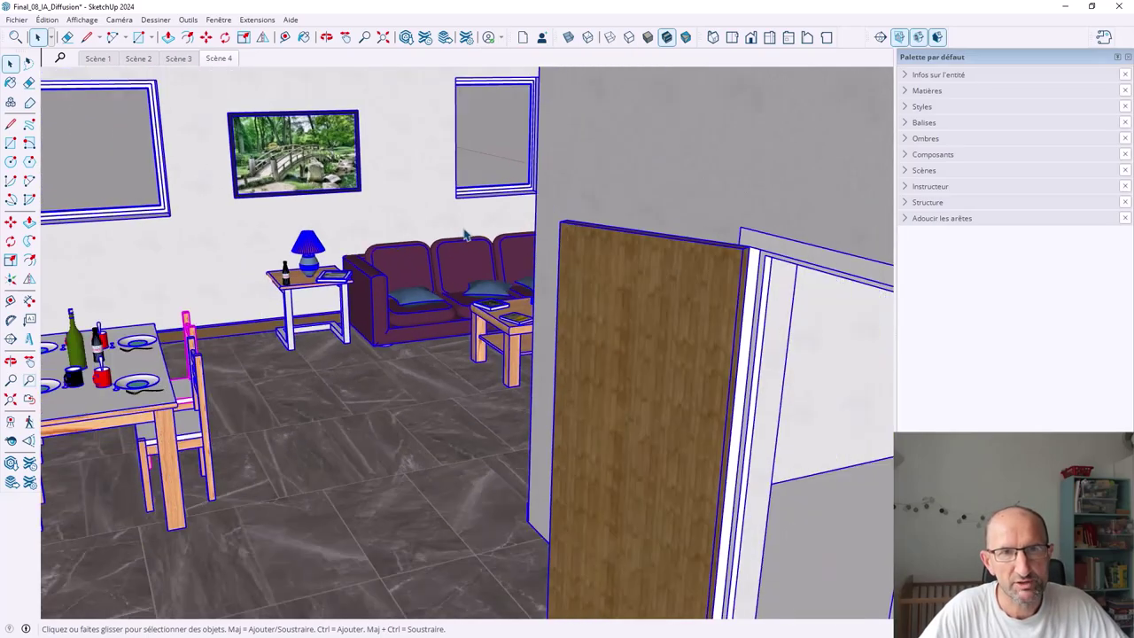
pyautogui.moveTo(456, 252); pyautogui.dragTo(452, 188, button='middle')
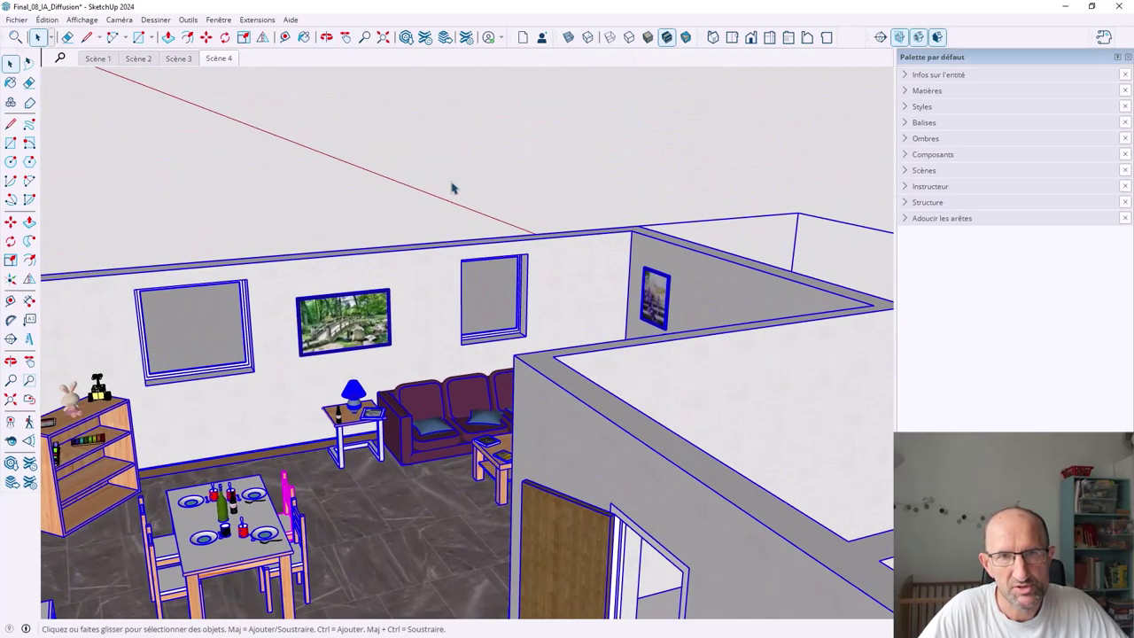
pyautogui.click(452, 188)
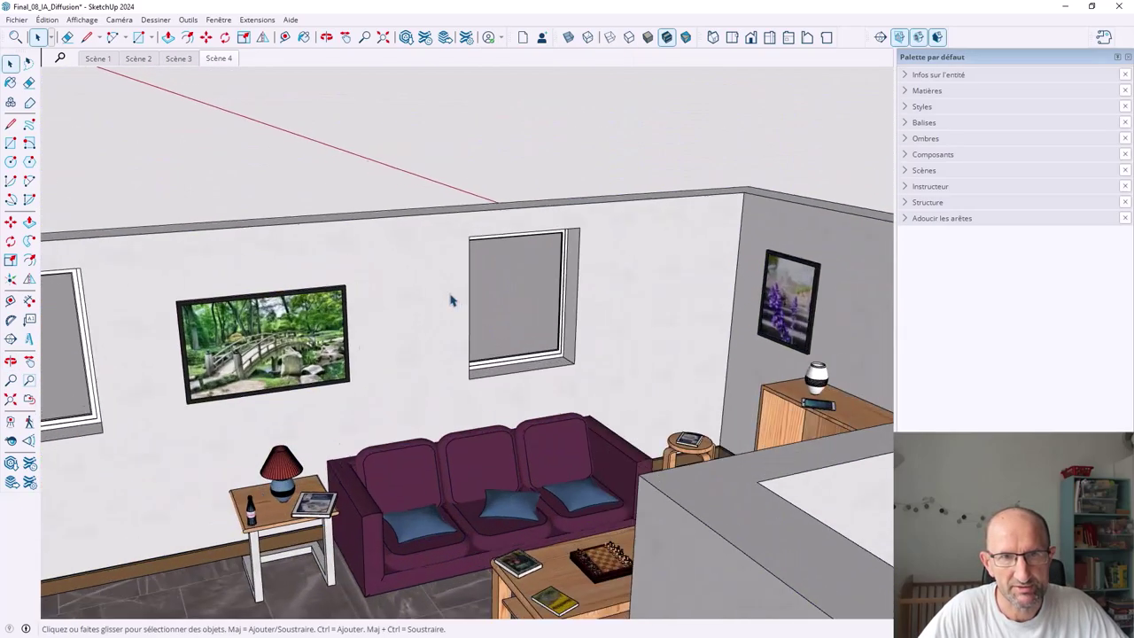
pyautogui.scroll(5, 451, 298)
pyautogui.moveTo(445, 404); pyautogui.dragTo(460, 345, button='middle')
pyautogui.scroll(2, 460, 345)
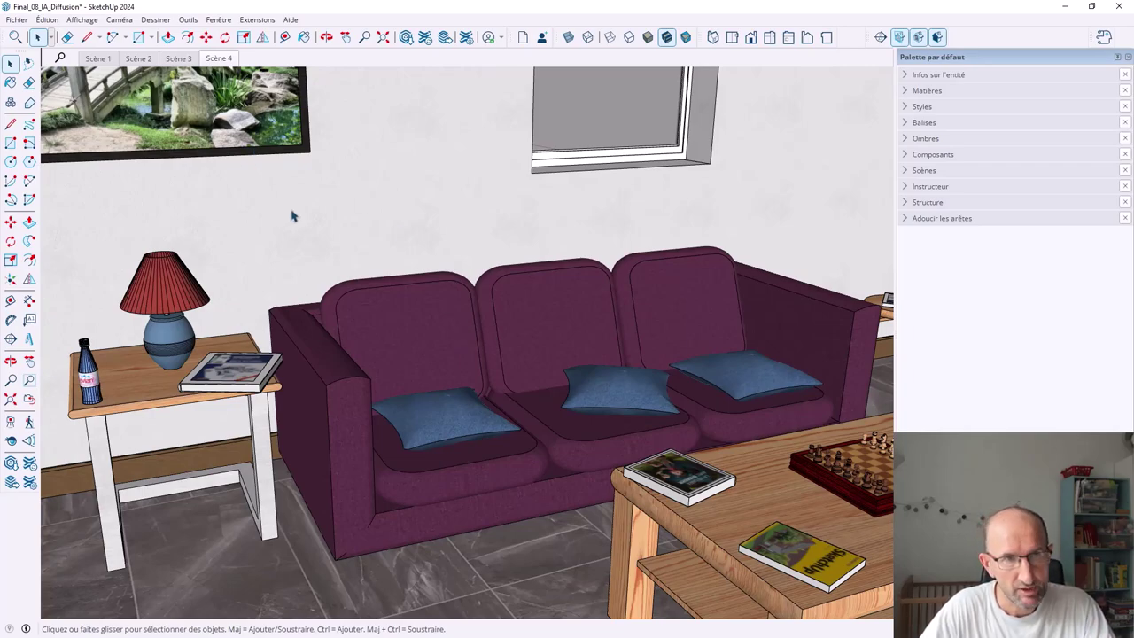
pyautogui.click(15, 20)
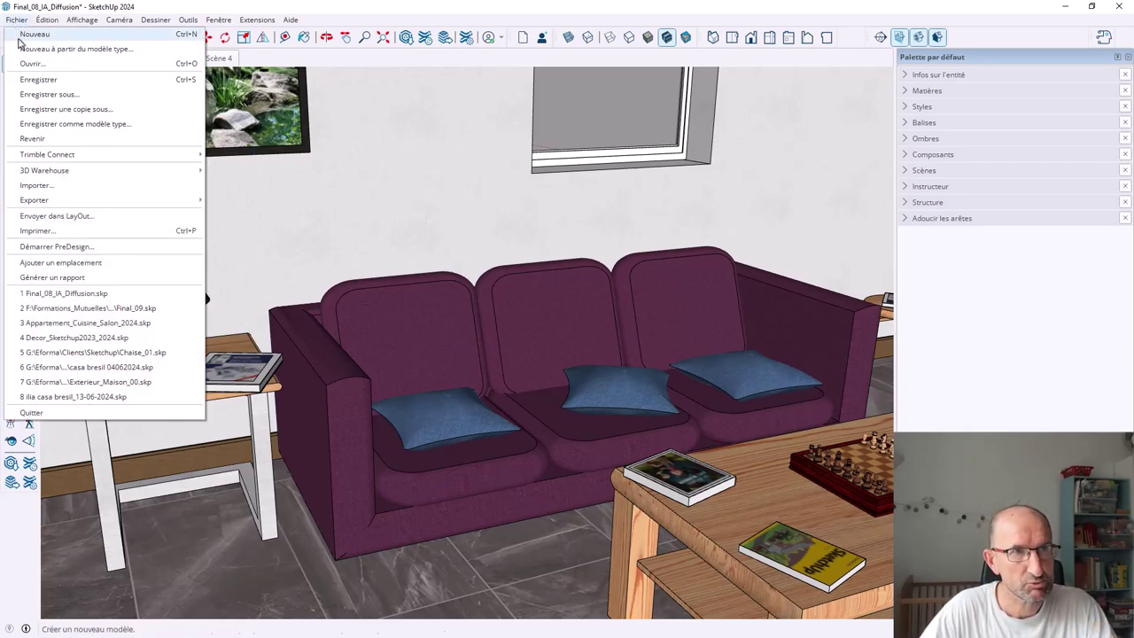
# Save the model as Final_08_IA_Diffusionbis.skp through Enregistrer sous.
pyautogui.click(41, 104)
pyautogui.scroll(-5, 560, 445)
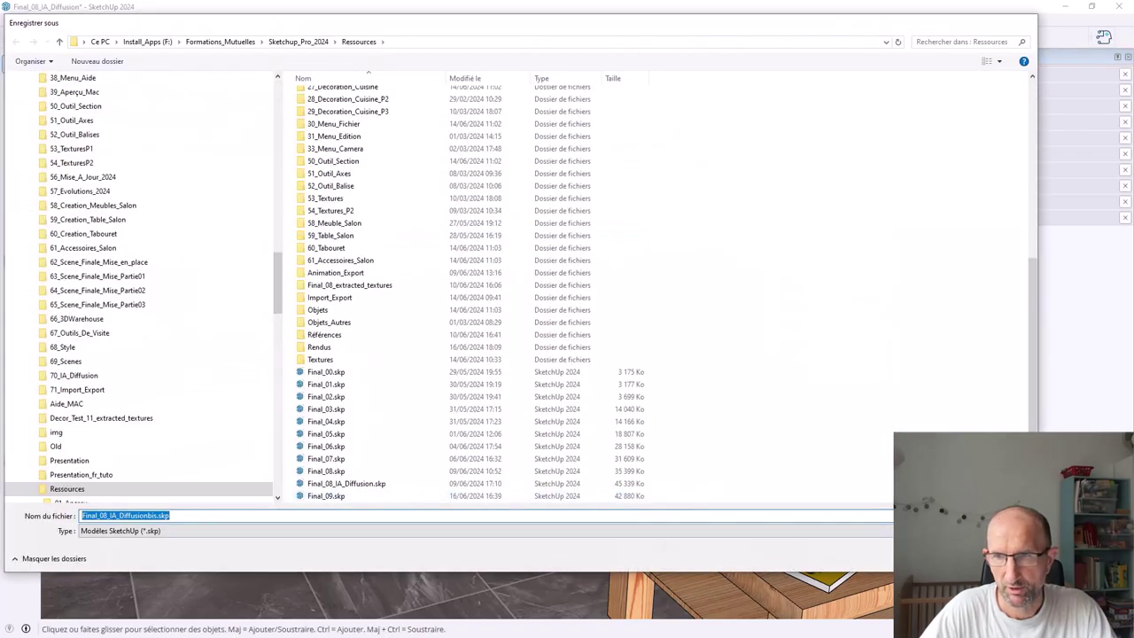
pyautogui.press('Escape')
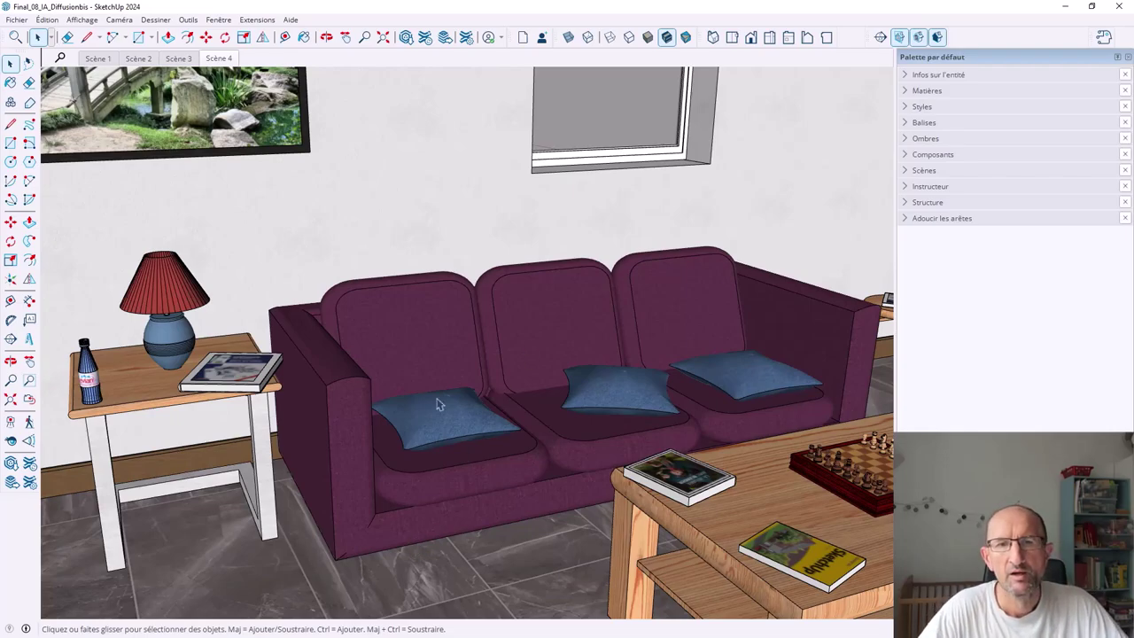
# Zoom out and walk through the living room toward the door.
pyautogui.scroll(-2, 443, 403)
pyautogui.scroll(-2, 482, 393)
pyautogui.scroll(-4, 483, 393)
pyautogui.press('w')
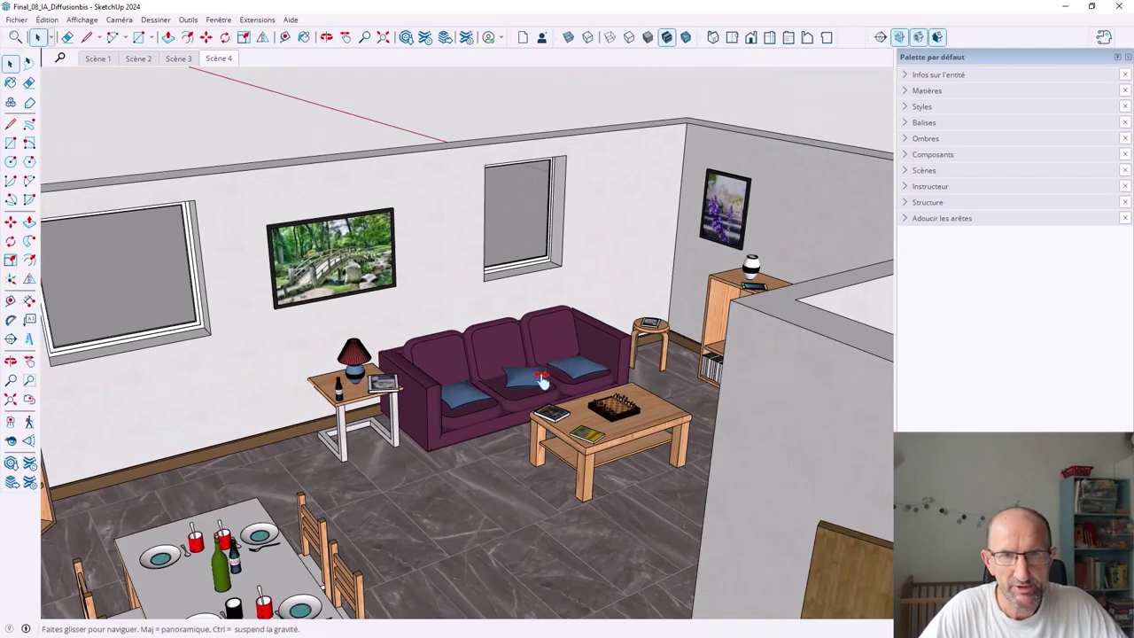
pyautogui.moveTo(482, 392)
pyautogui.mouseDown()
pyautogui.moveTo(490, 328)
pyautogui.moveTo(545, 346)
pyautogui.mouseUp()
pyautogui.press('space')
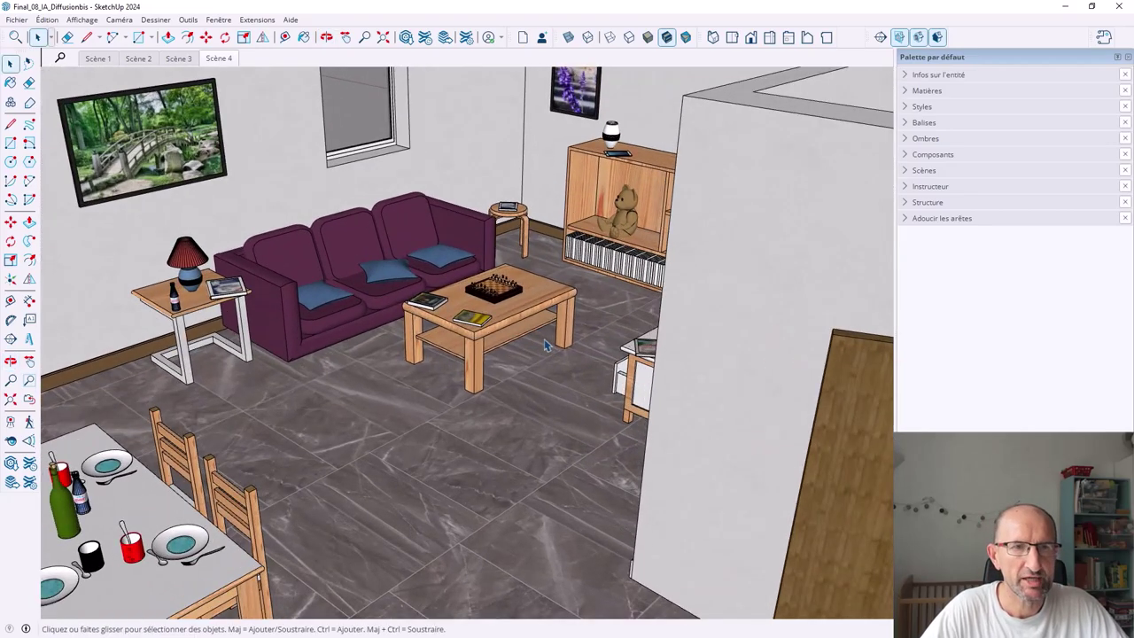
# Walk on past the TV and dining table to an overview of the kitchen.
pyautogui.scroll(-2, 545, 346)
pyautogui.press('w')
pyautogui.moveTo(394, 327)
pyautogui.mouseDown()
pyautogui.moveTo(863, 359)
pyautogui.moveTo(538, 186)
pyautogui.mouseUp()
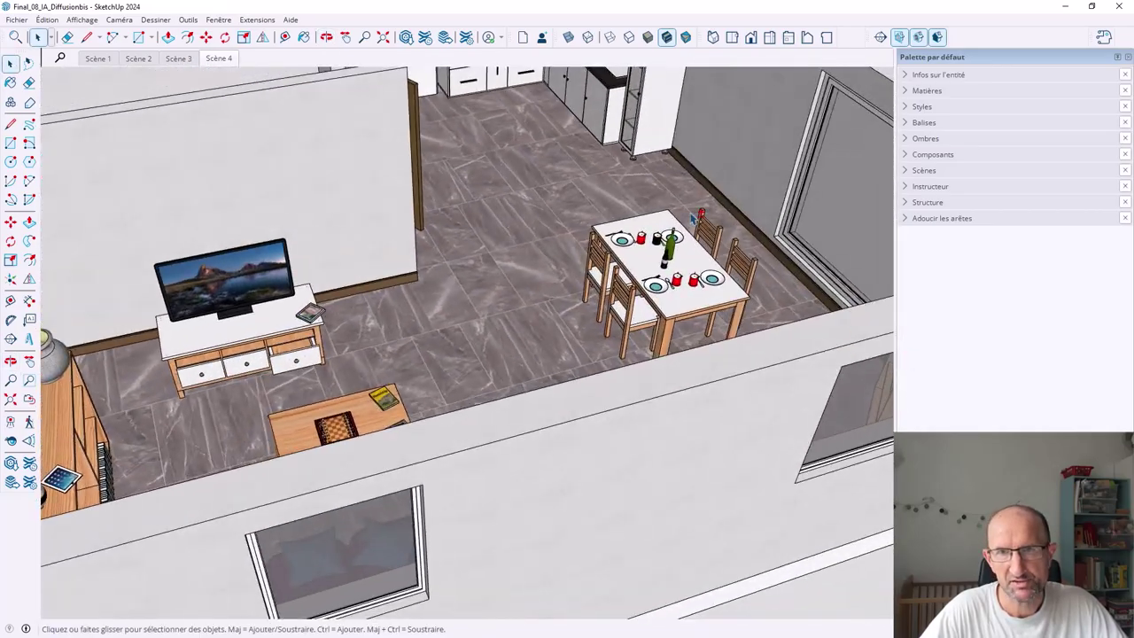
pyautogui.press('space')
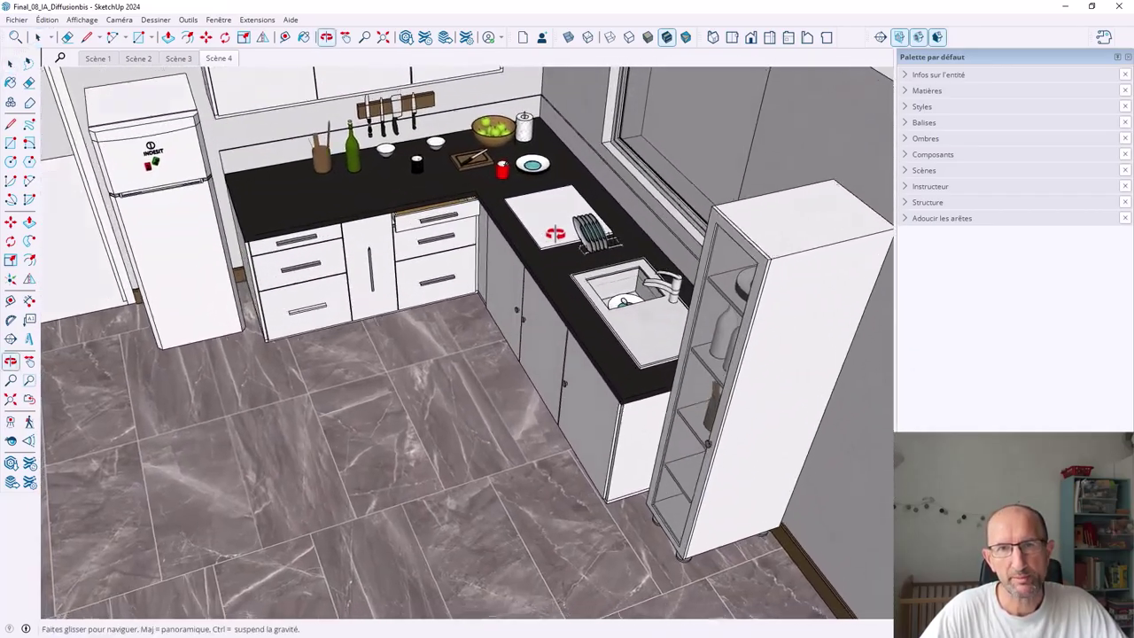
pyautogui.scroll(-6, 531, 266)
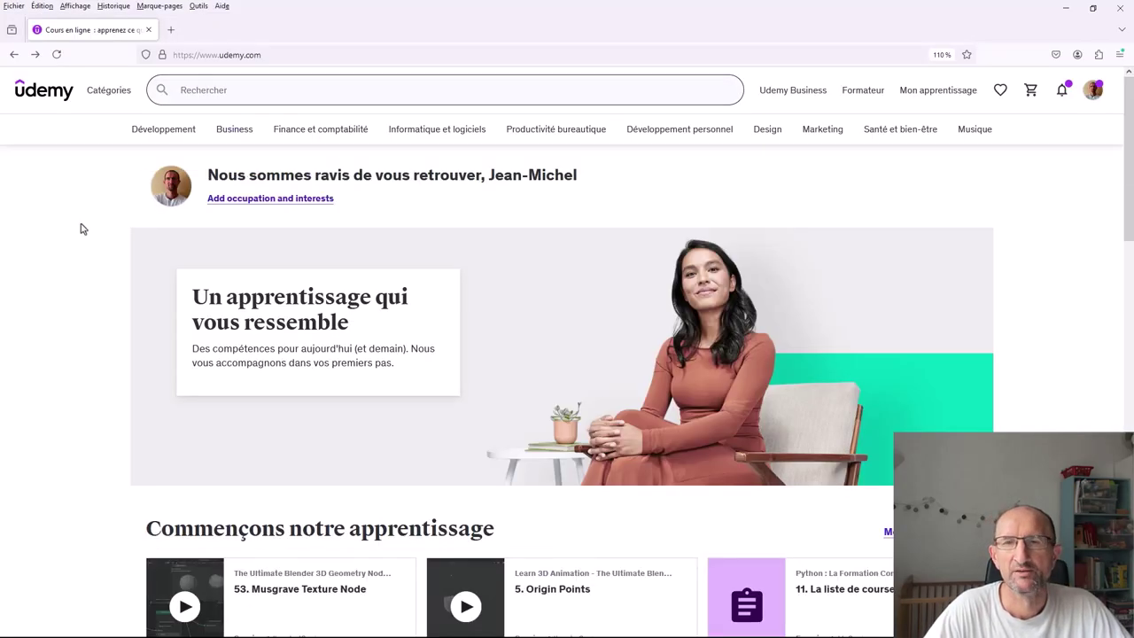
# Search Udemy for 'sketchup 2024' courses.
pyautogui.click(203, 90)
pyautogui.write('sketchup ')
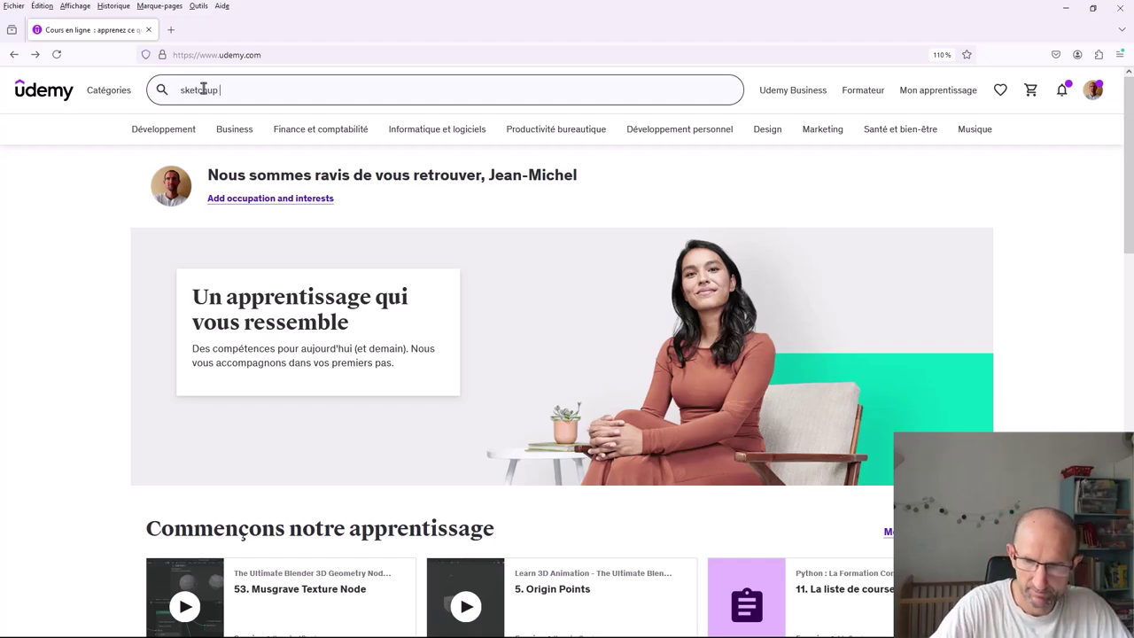
pyautogui.write('2024')
pyautogui.press('Return')
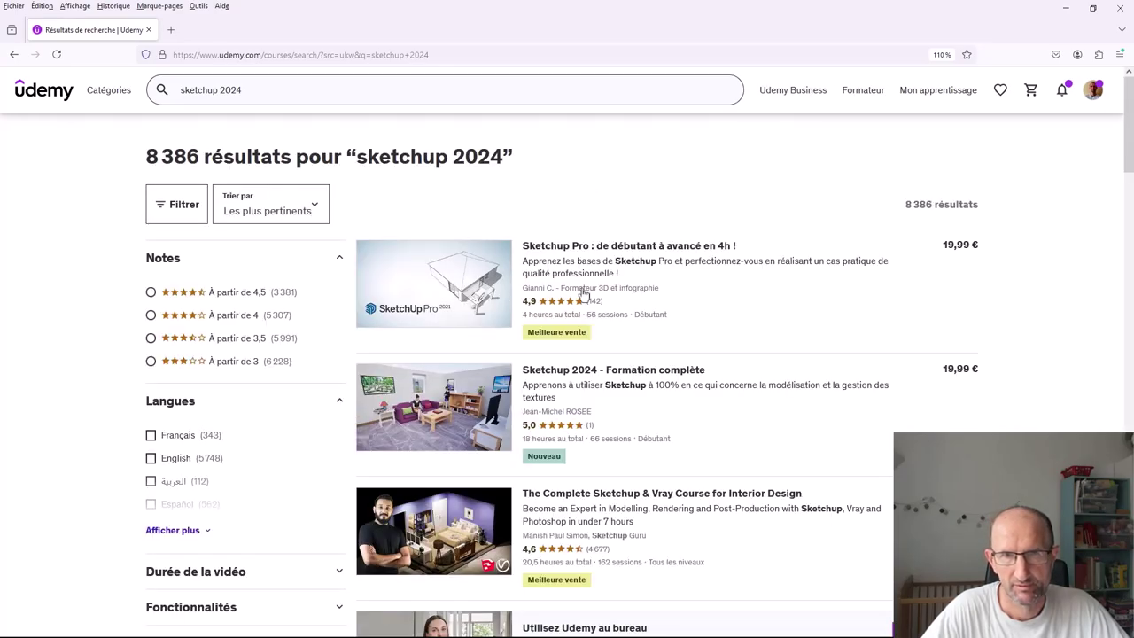
# Filter the results to Français courses rated À partir de 4,5.
pyautogui.click(152, 439)
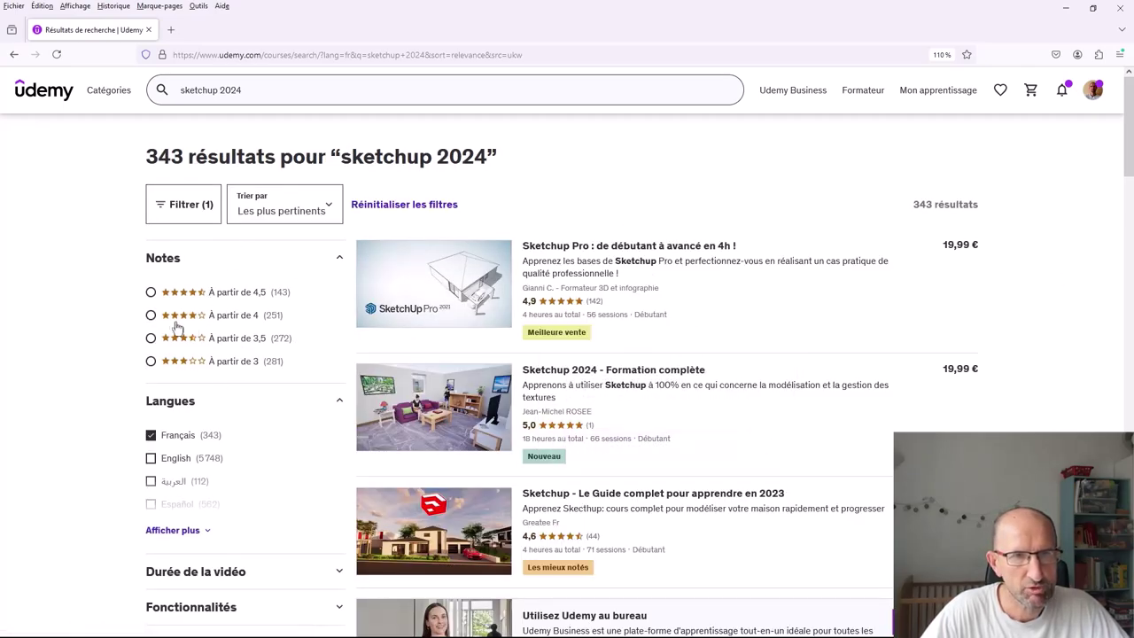
pyautogui.click(151, 293)
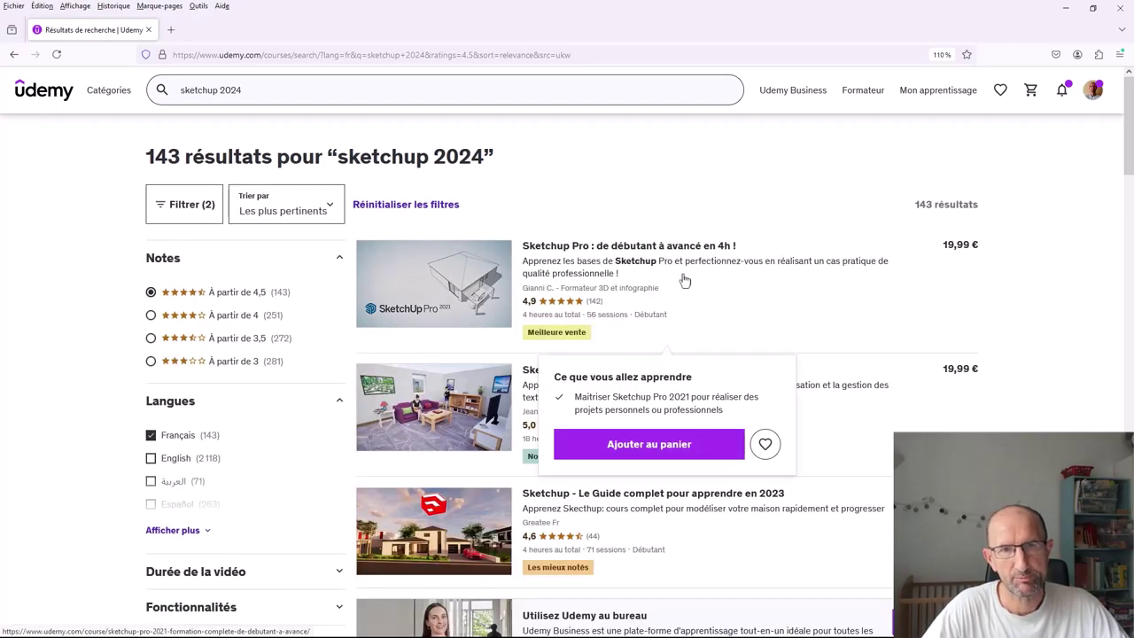
pyautogui.scroll(-1, 1057, 294)
pyautogui.scroll(-3, 665, 282)
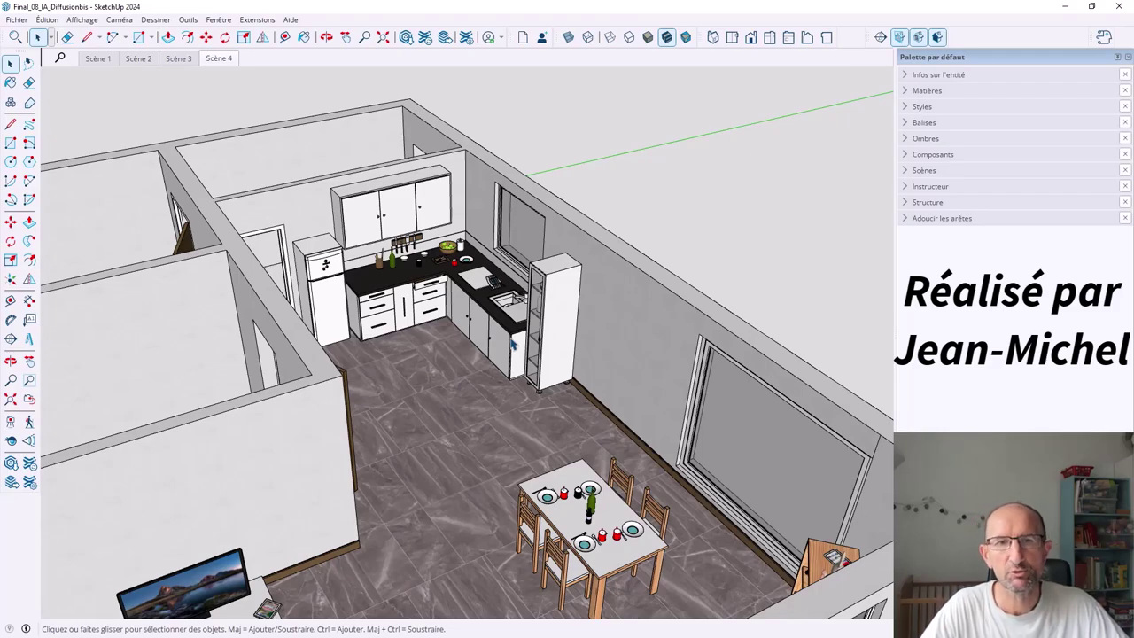
# Orbit out to show the kitchen, four-chair dining table and TV unit together.
pyautogui.moveTo(512, 346); pyautogui.dragTo(541, 317, button='middle')
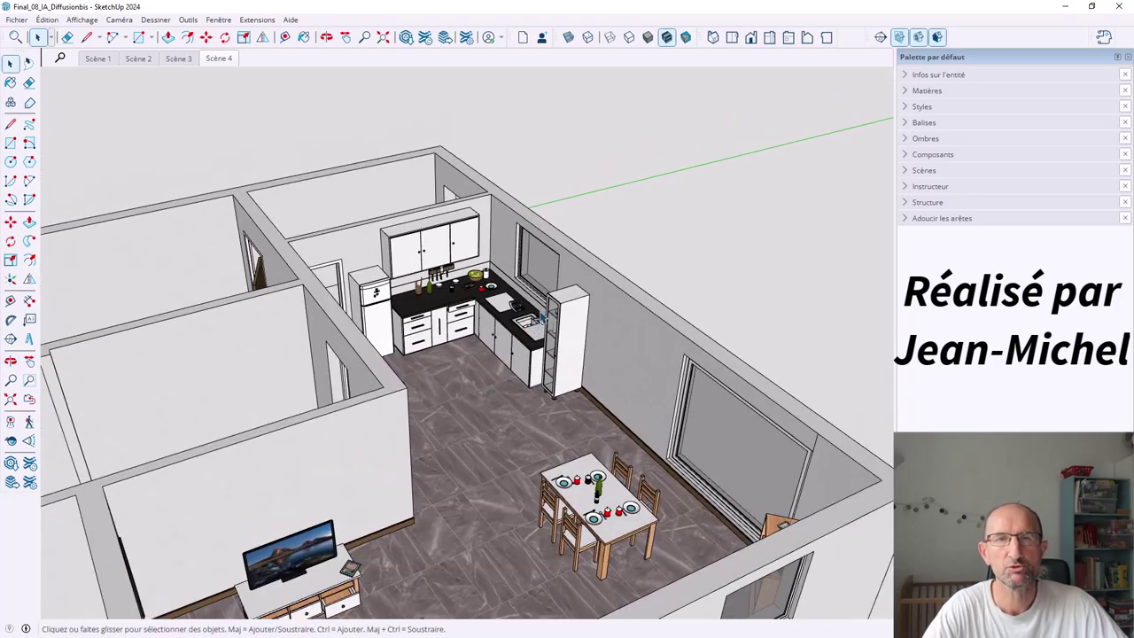